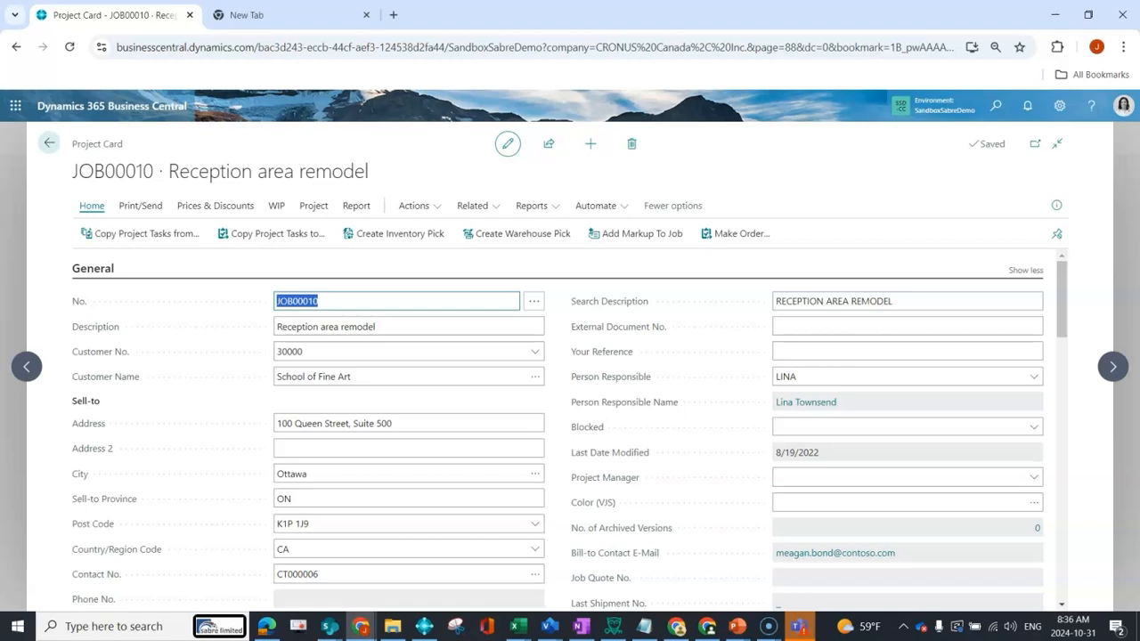
Create a new project with the description New Conference for customer 30000, School of Fine Art.
key(alt+n)
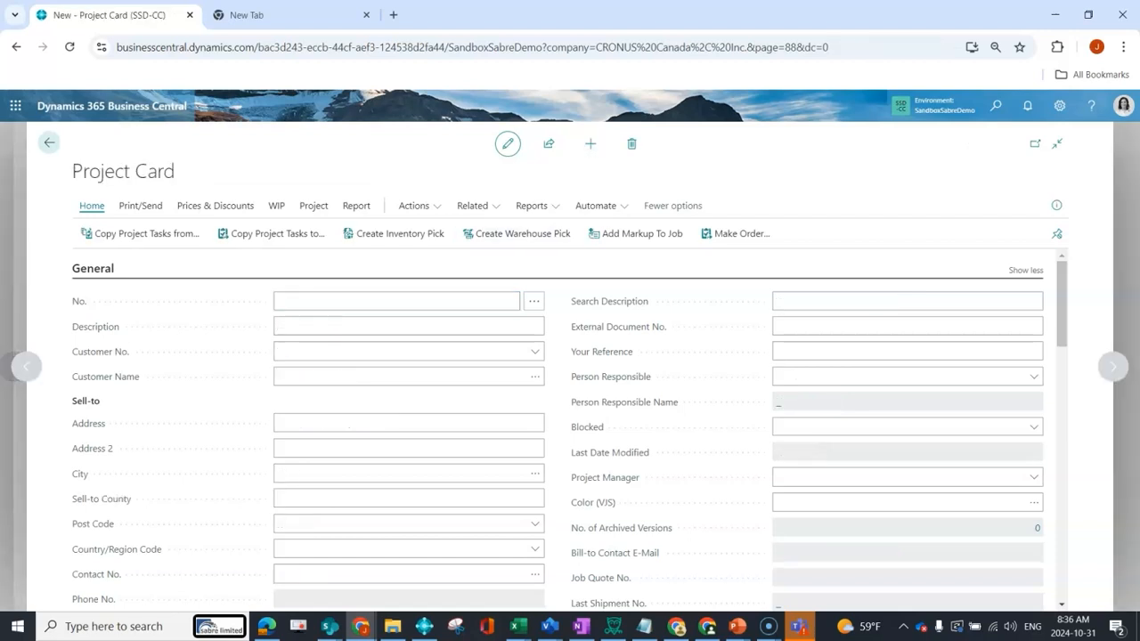
key(Tab)
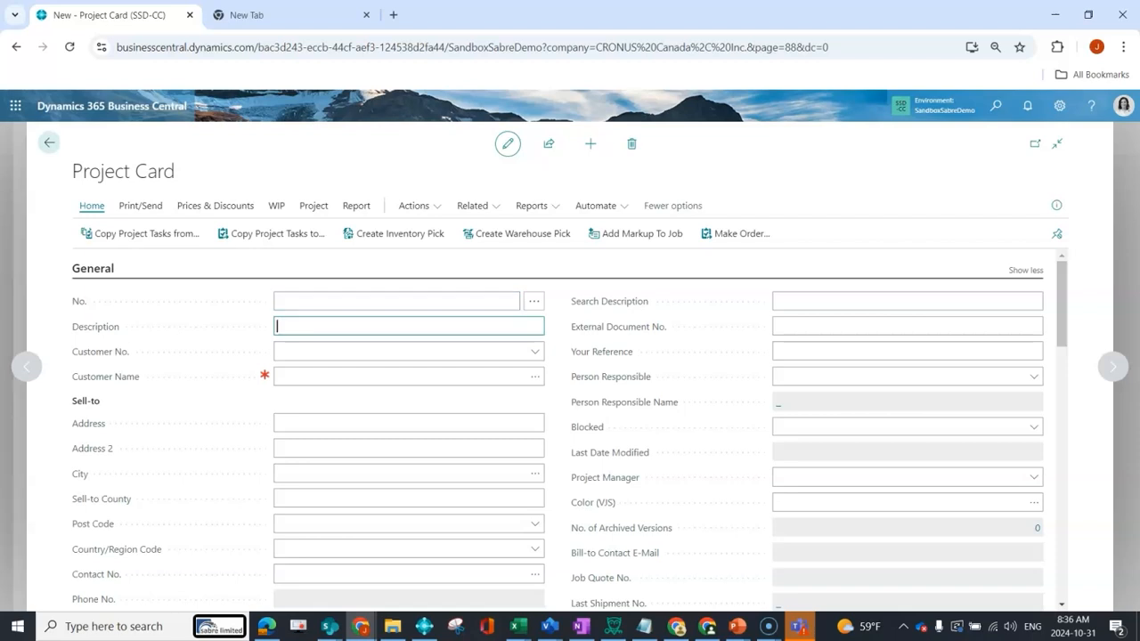
text(New Confer)
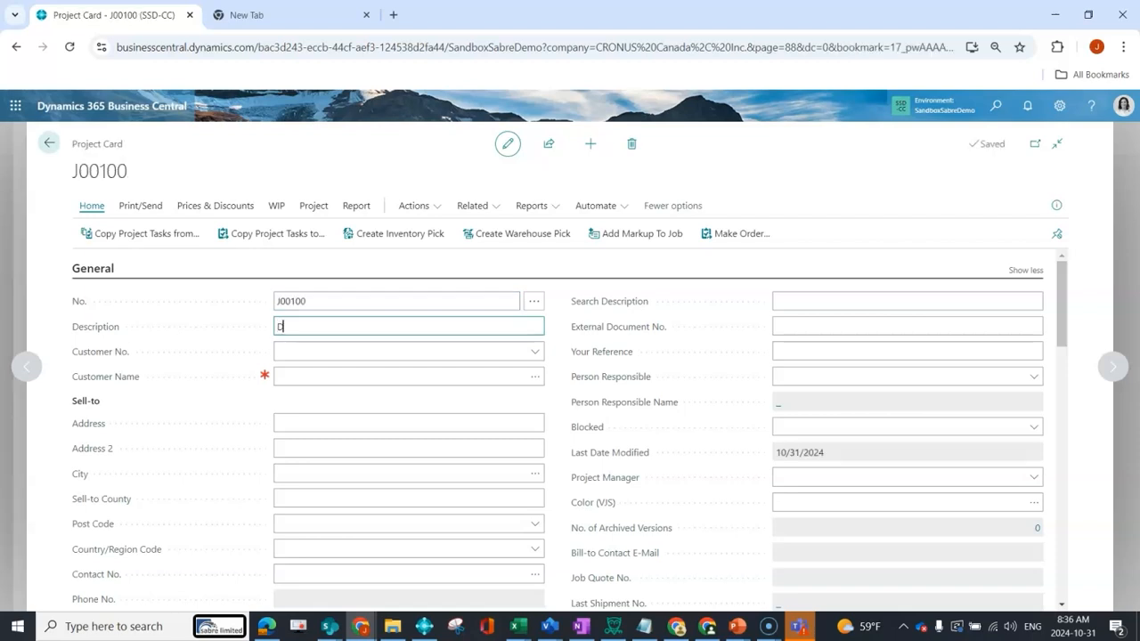
text(ence)
key(Tab)
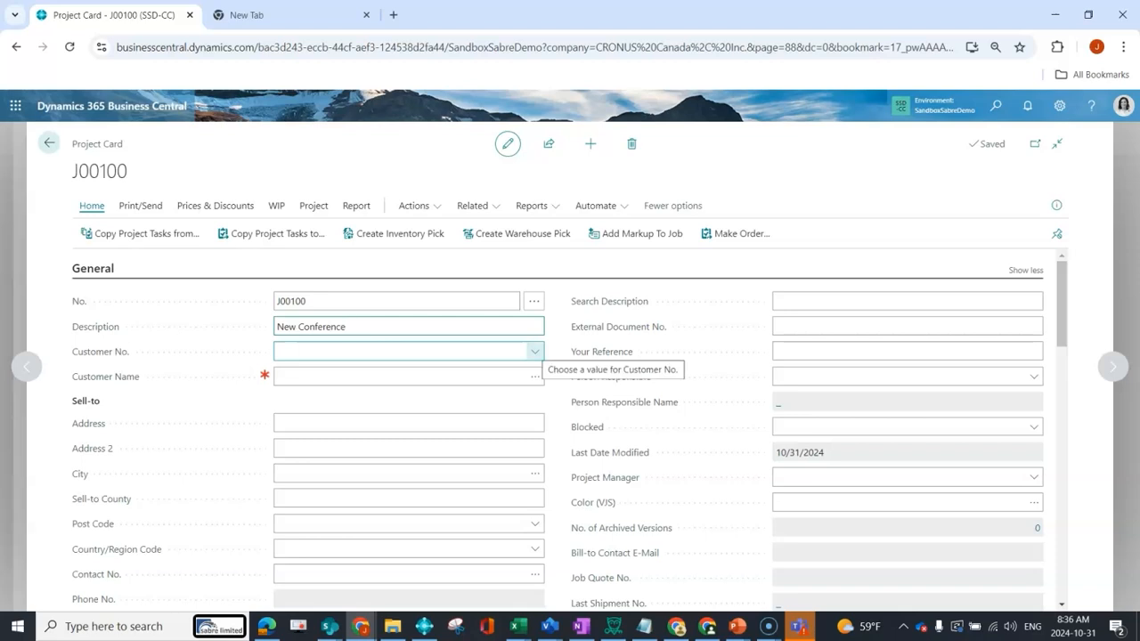
click(534, 352)
click(390, 447)
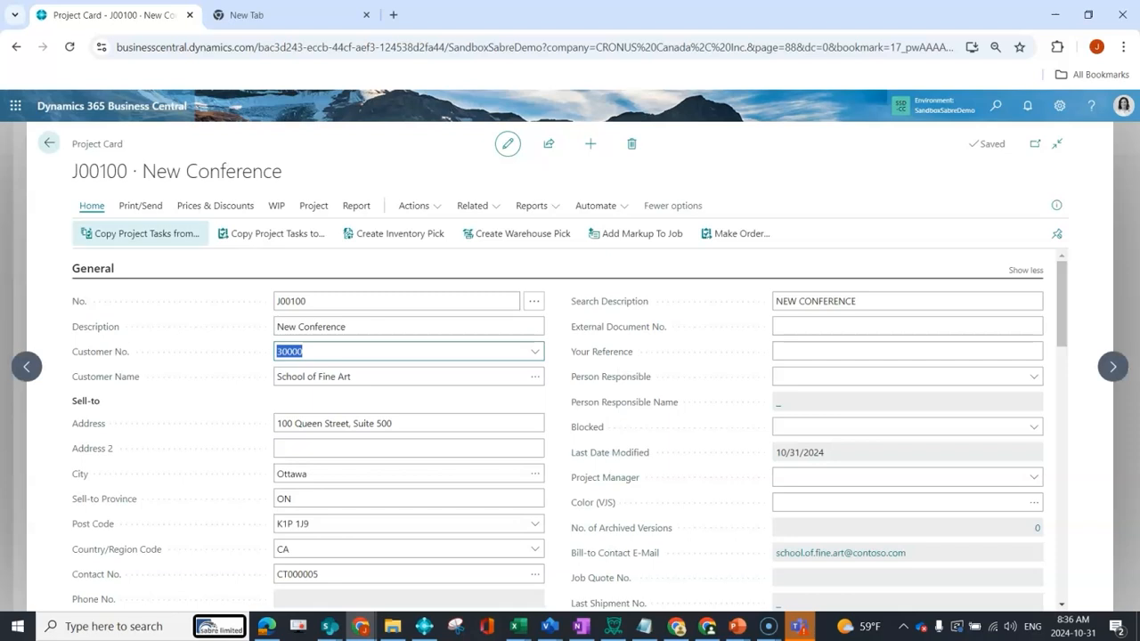
Copy the project tasks from JOB00010, Reception area remodel, into the New Conference project.
click(143, 233)
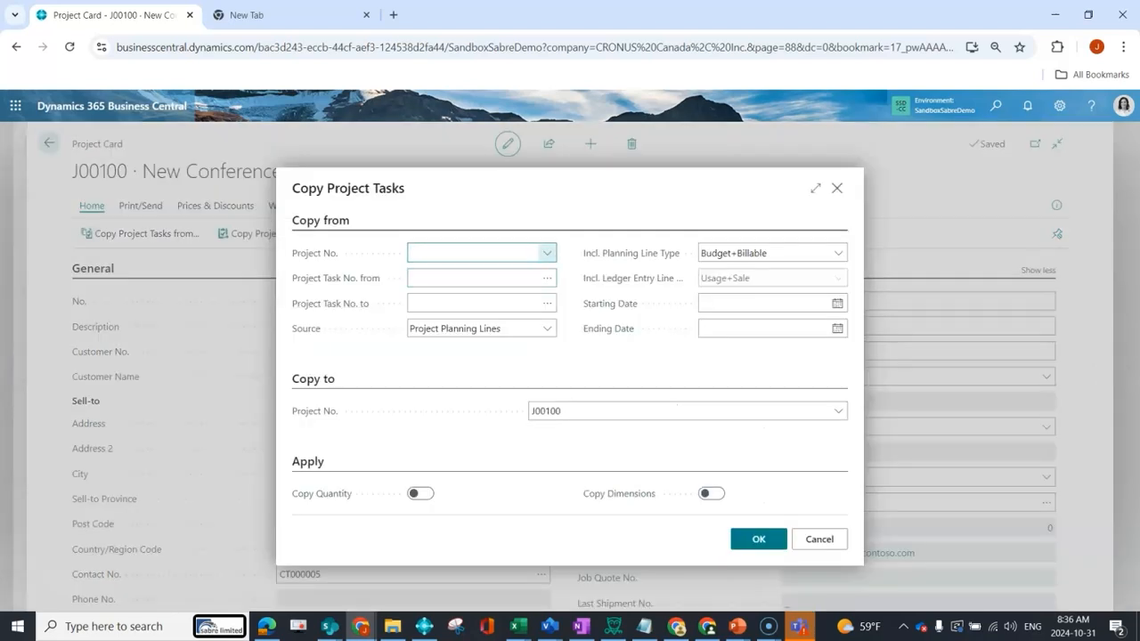
click(547, 252)
scroll(570, 347, down, 3)
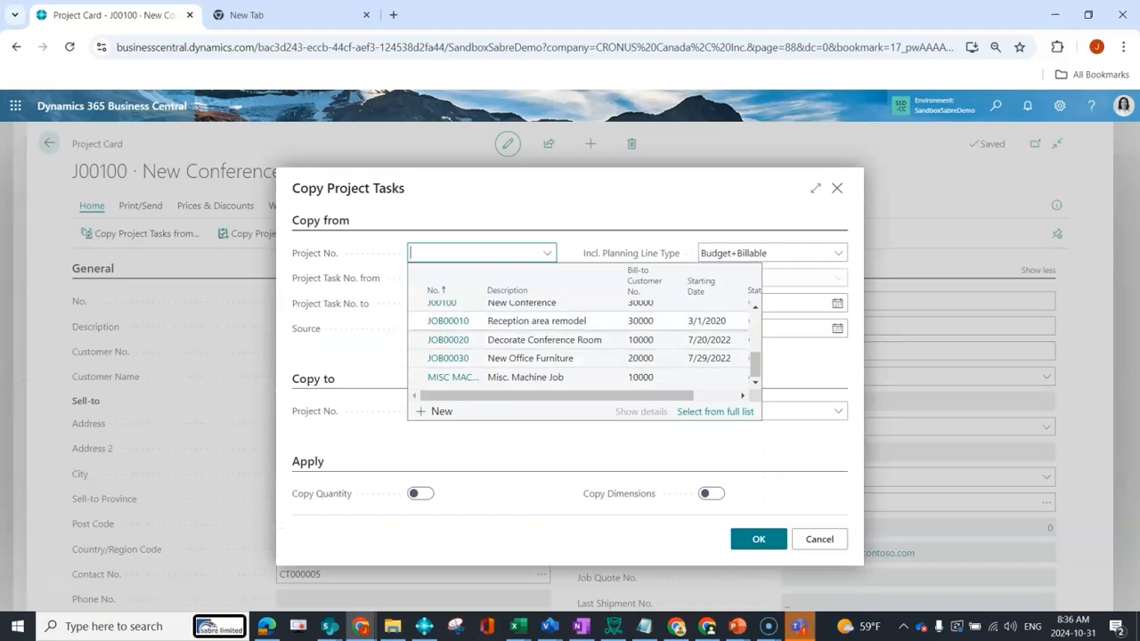
click(536, 321)
click(759, 539)
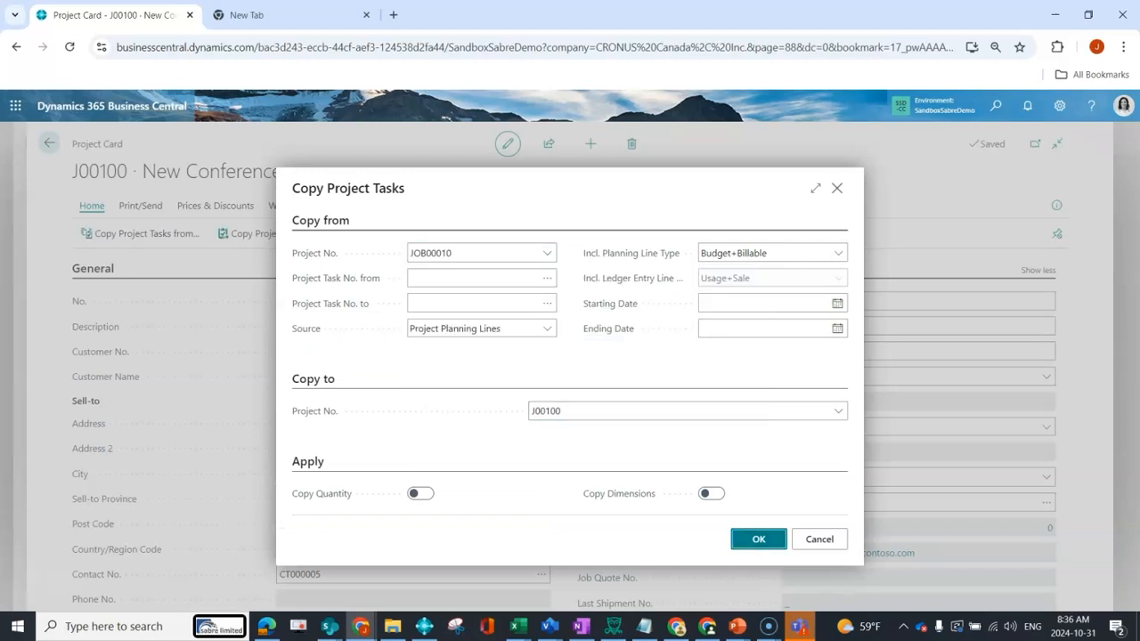
click(759, 539)
click(688, 397)
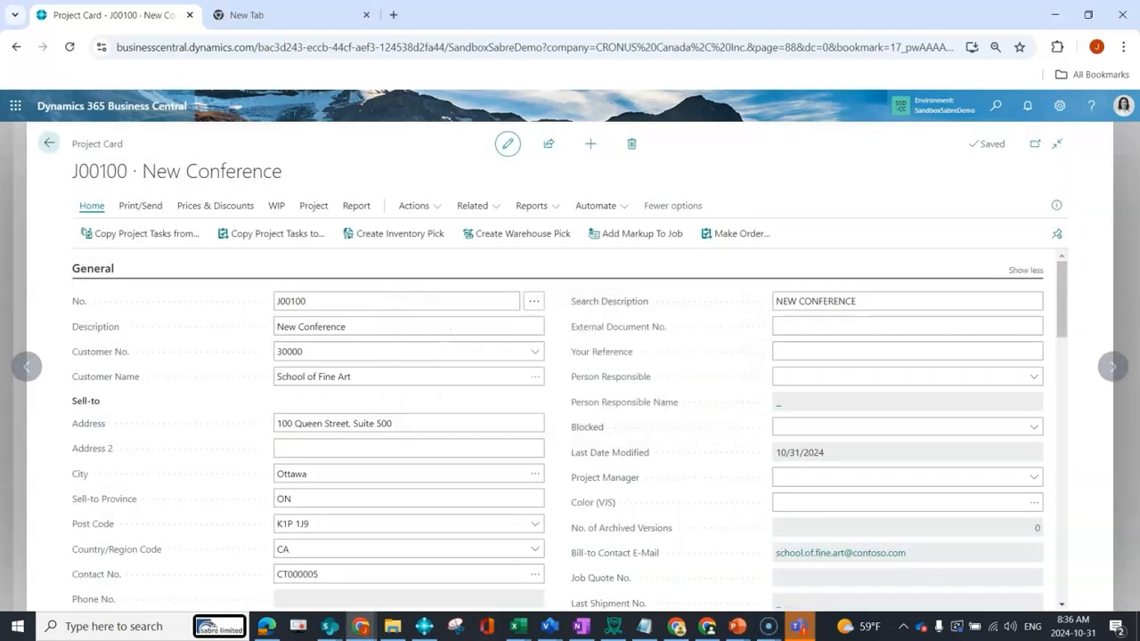
Review the copied tasks and the posting, invoicing and duration sections of the New Conference project.
scroll(570, 446, down, 5)
scroll(570, 507, down, 2)
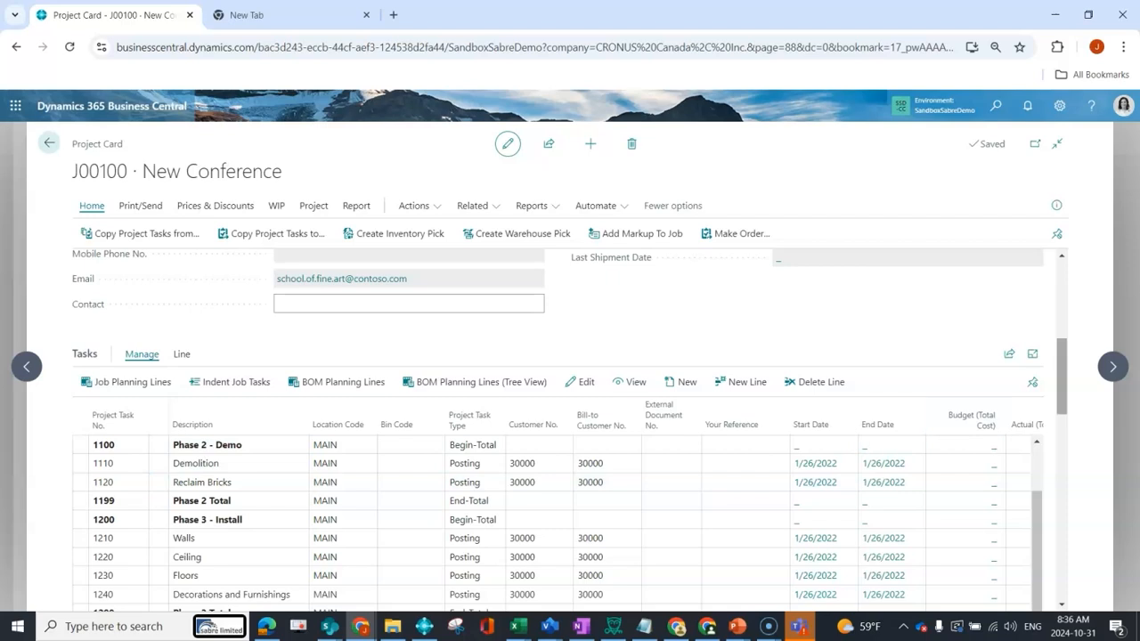
scroll(1062, 374, down, 2)
scroll(570, 427, down, 3)
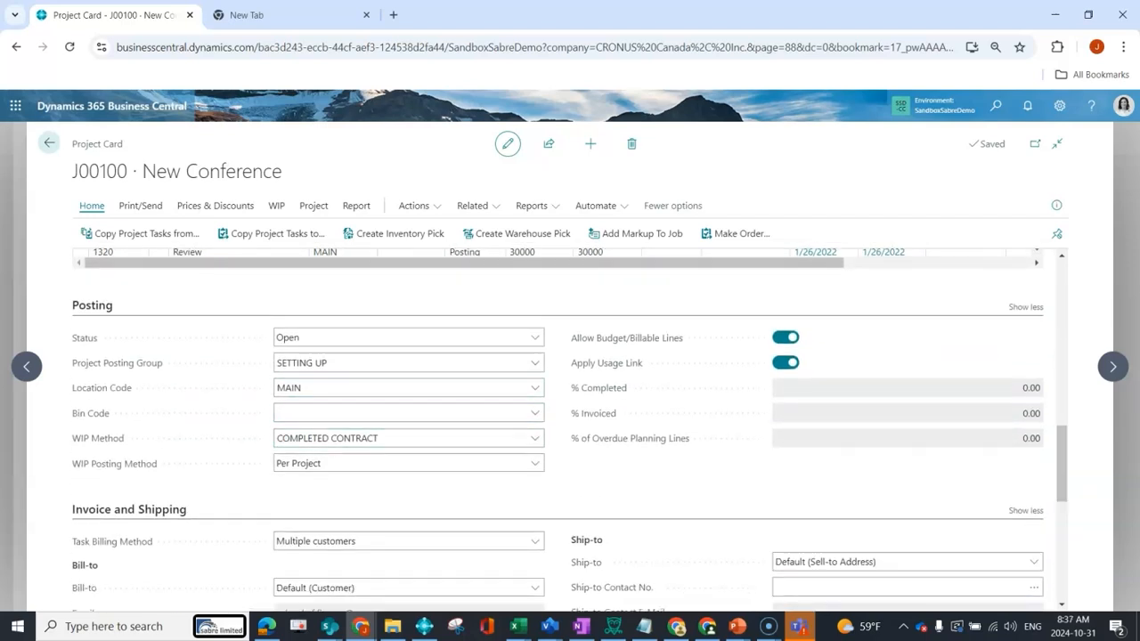
scroll(570, 428, down, 3)
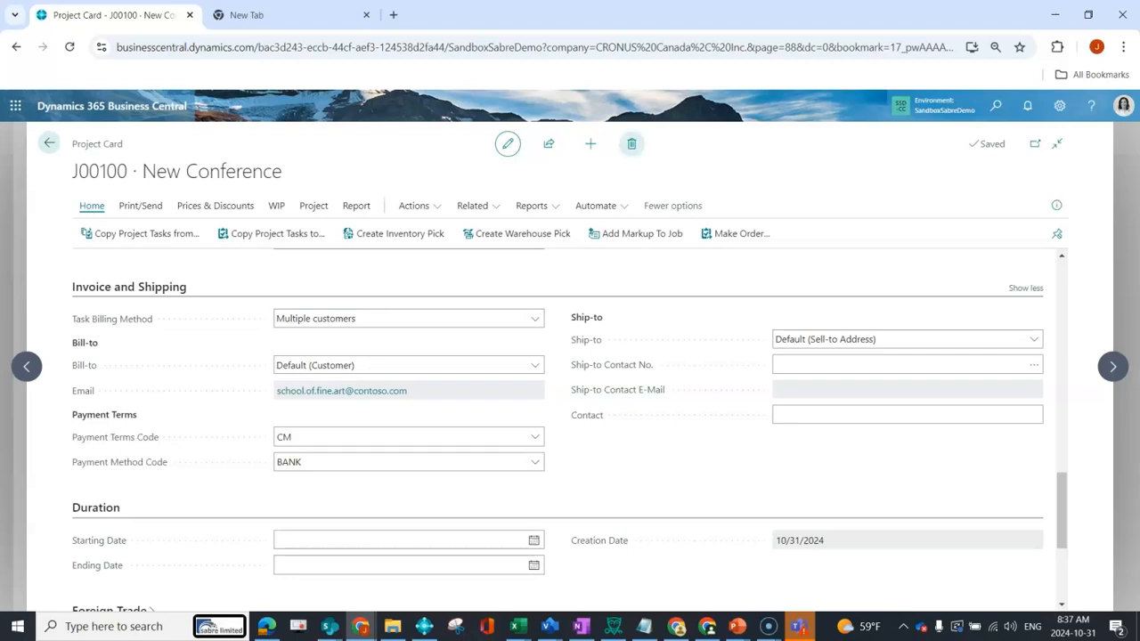
Delete the New Conference project and return to the projects list.
click(632, 143)
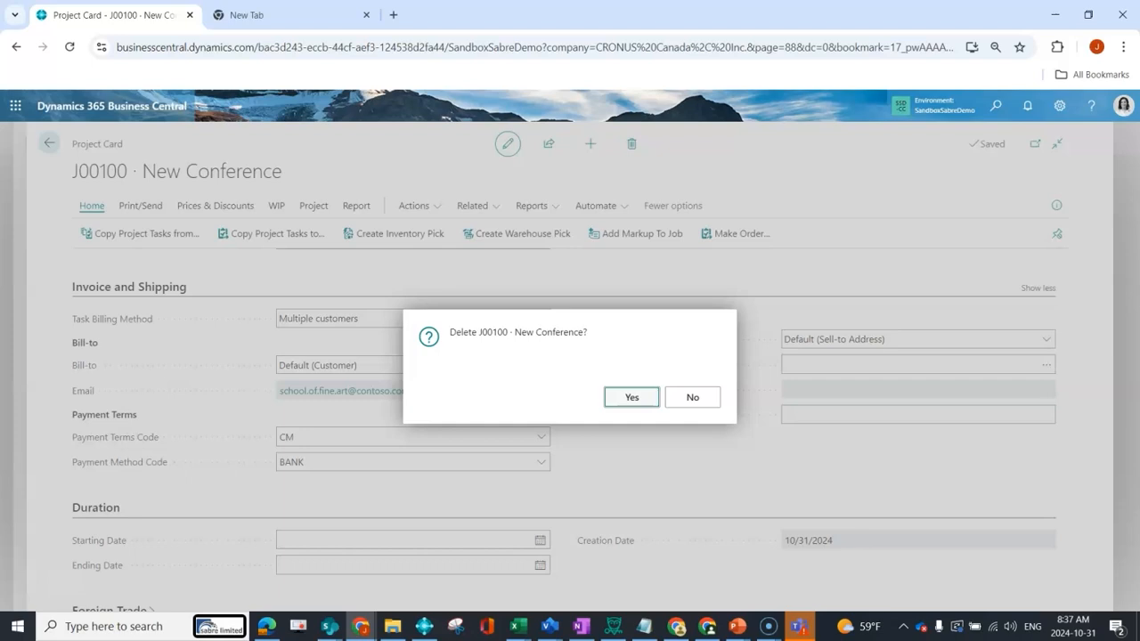
click(632, 398)
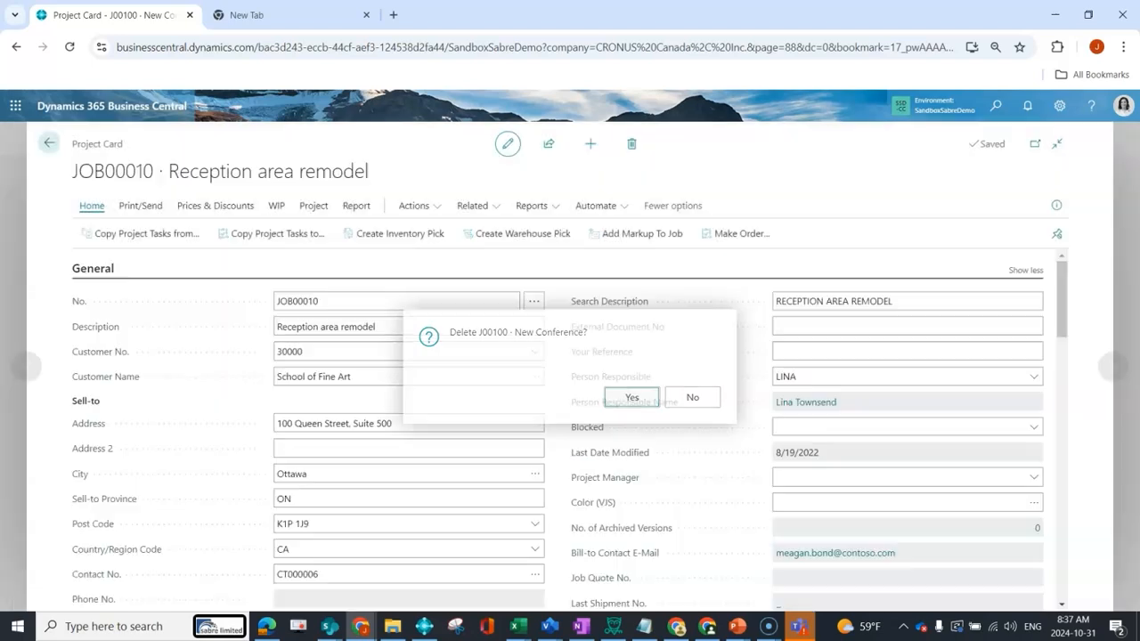
click(49, 142)
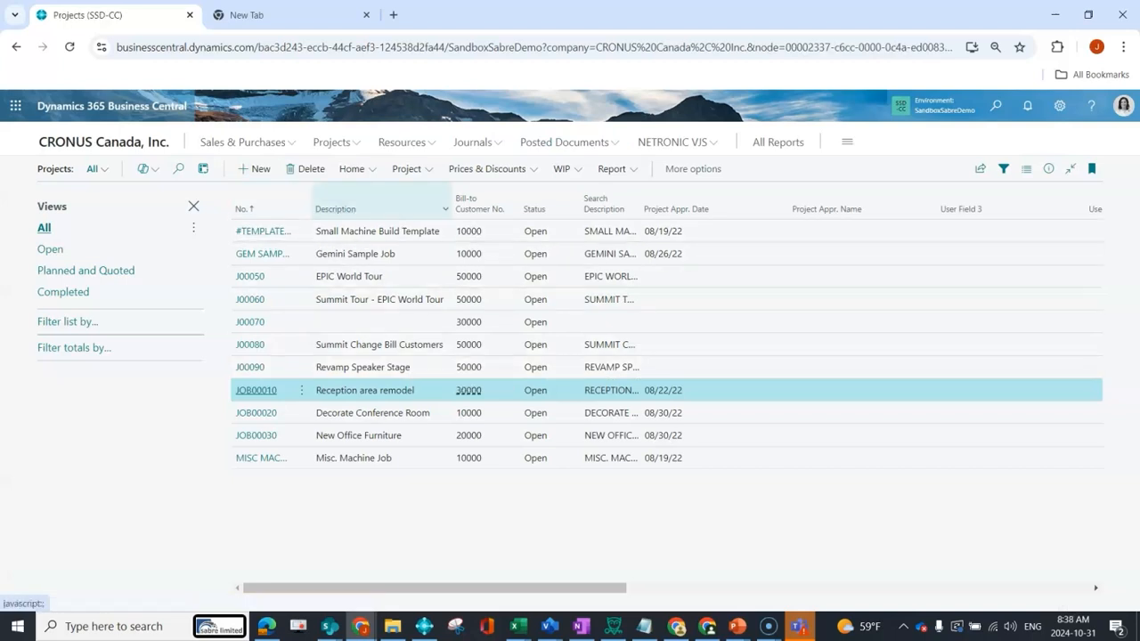
Copy project JOB00010 to a new project with an automatically assigned number, including project prices and quantities.
click(352, 169)
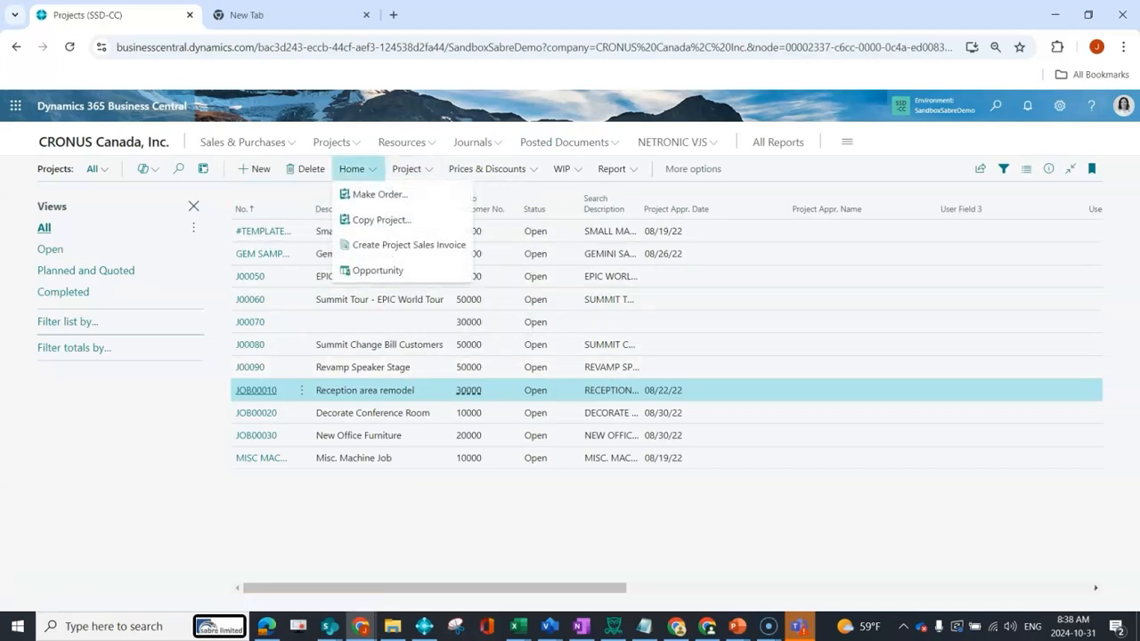
click(381, 219)
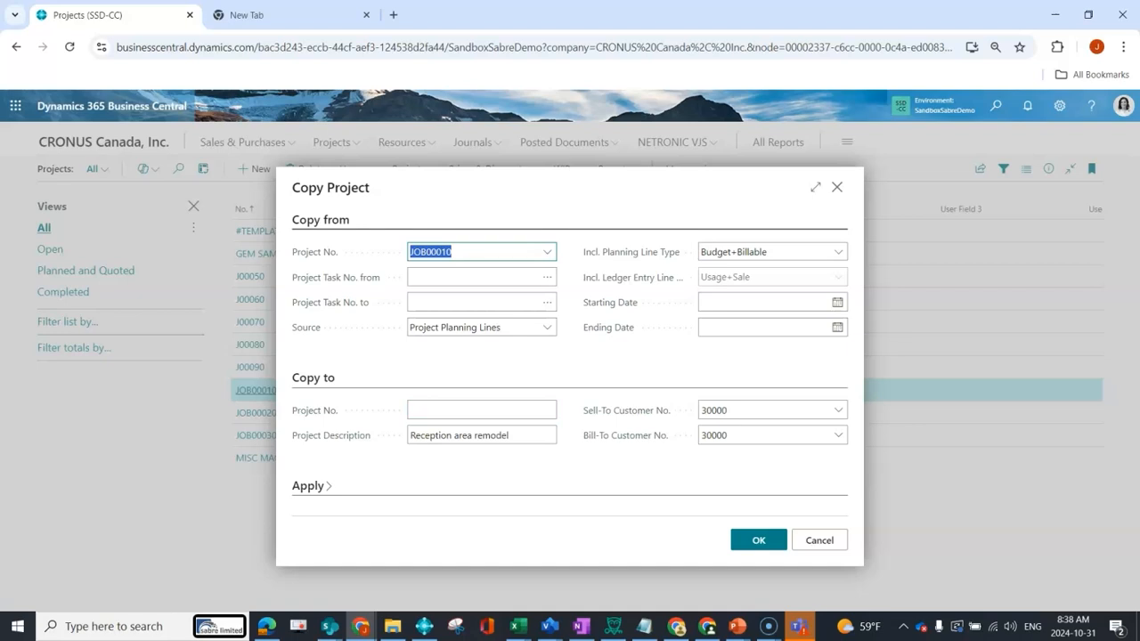
click(310, 487)
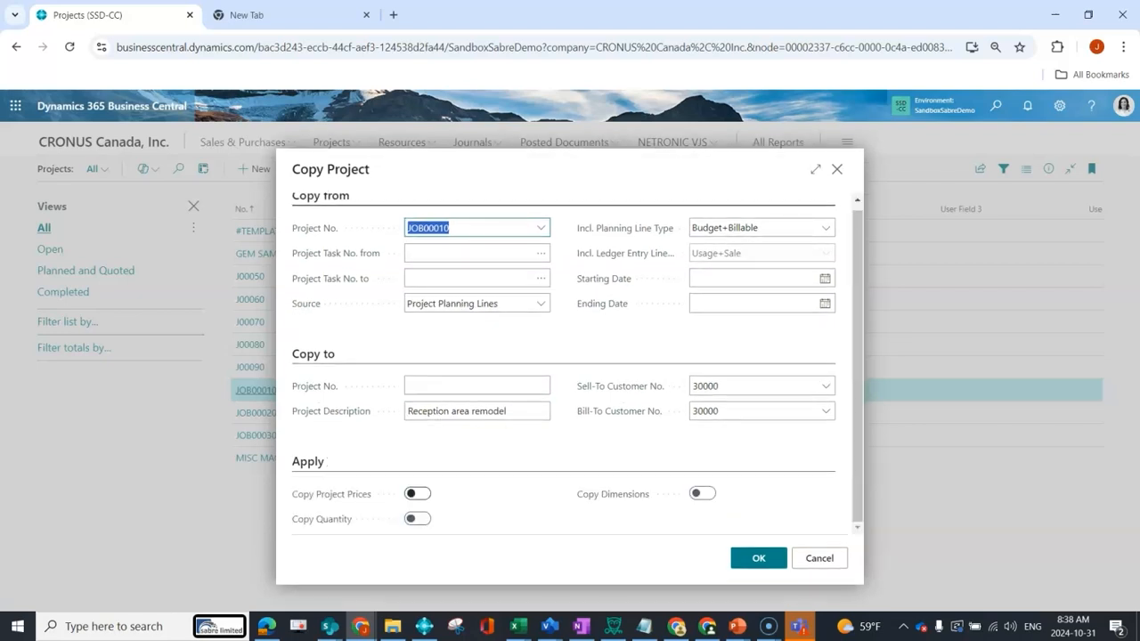
click(418, 493)
click(417, 518)
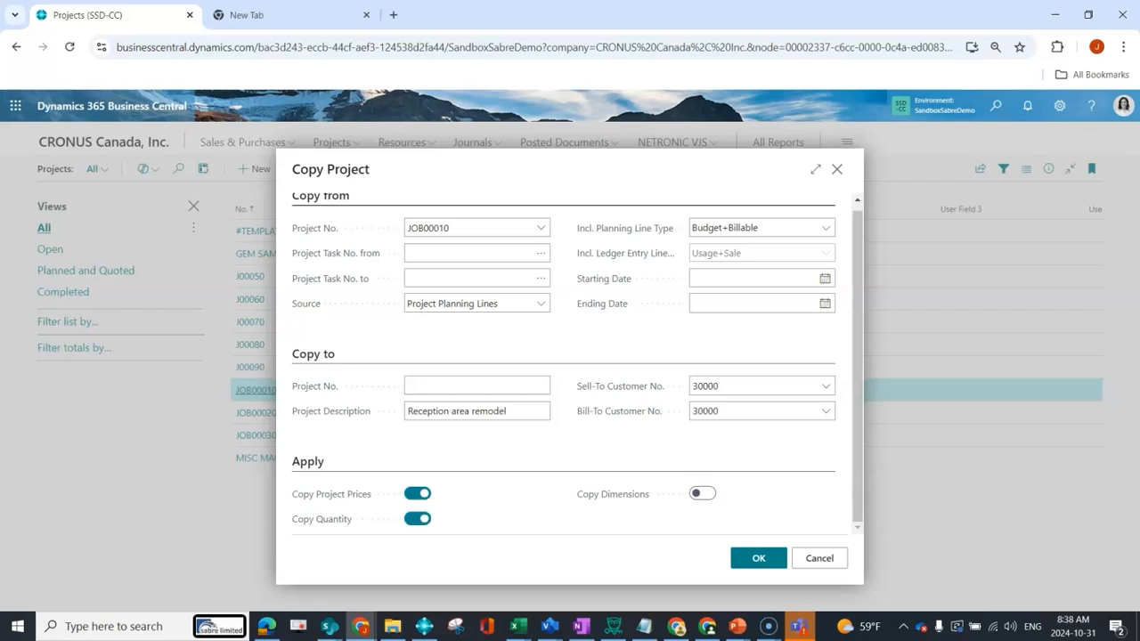
key(Return)
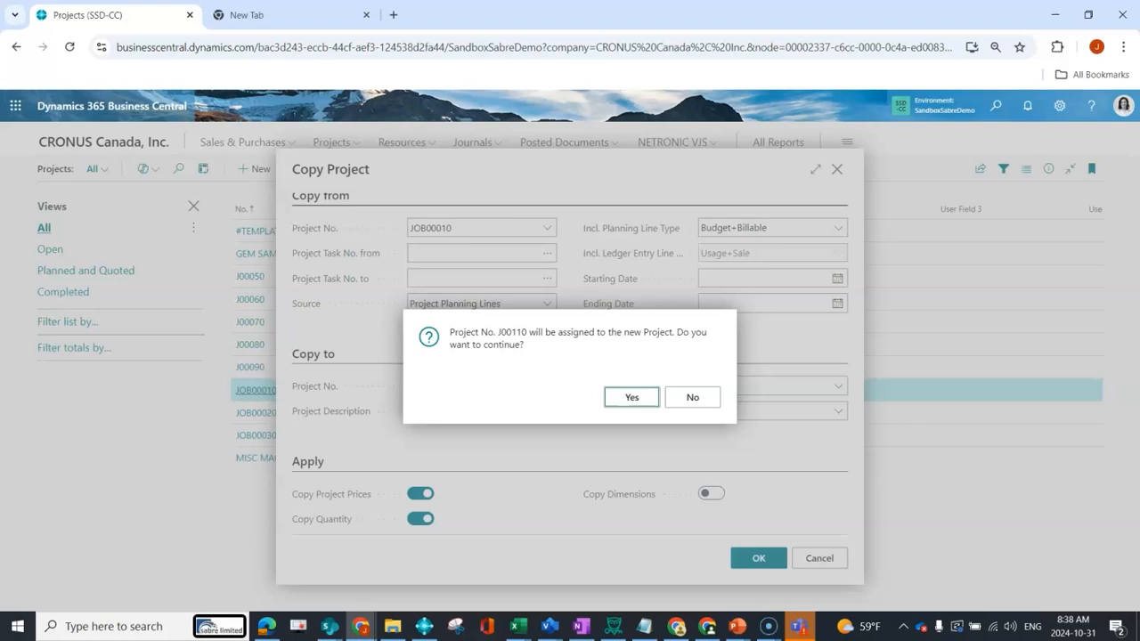
key(Return)
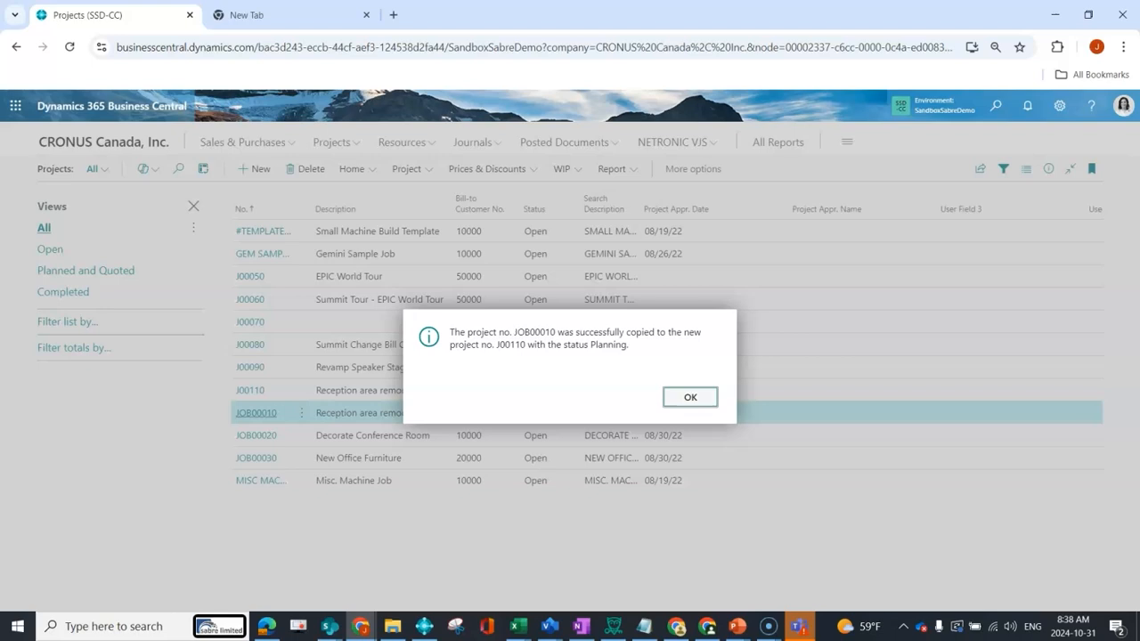
key(Return)
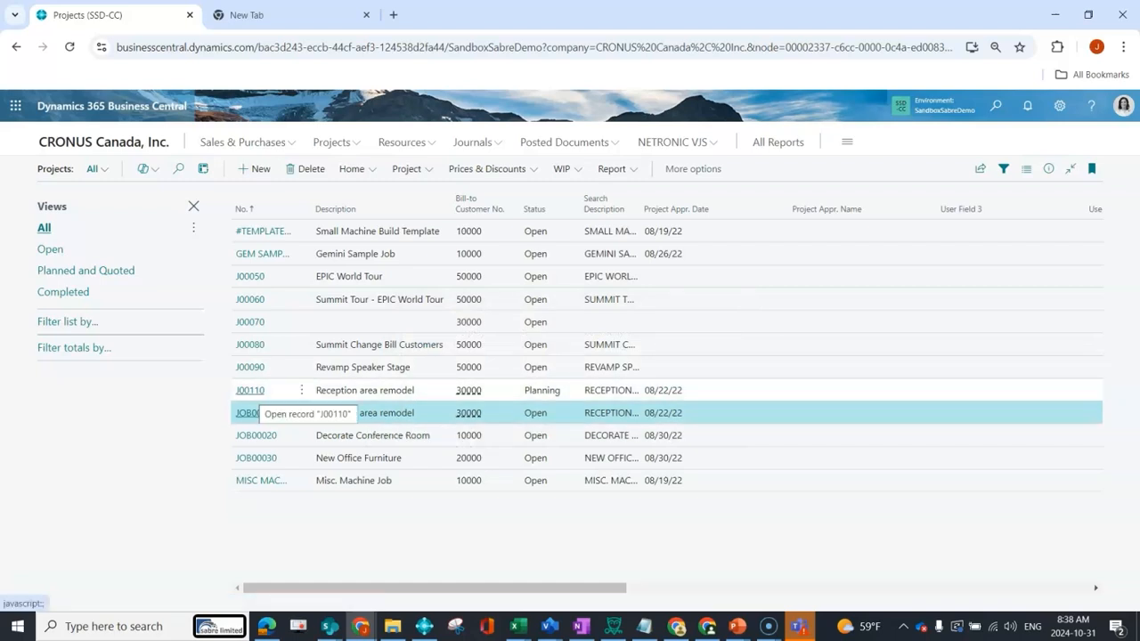
Open the copied project J00110 and review its tasks, budget amounts, posting settings and invoicing details.
click(250, 390)
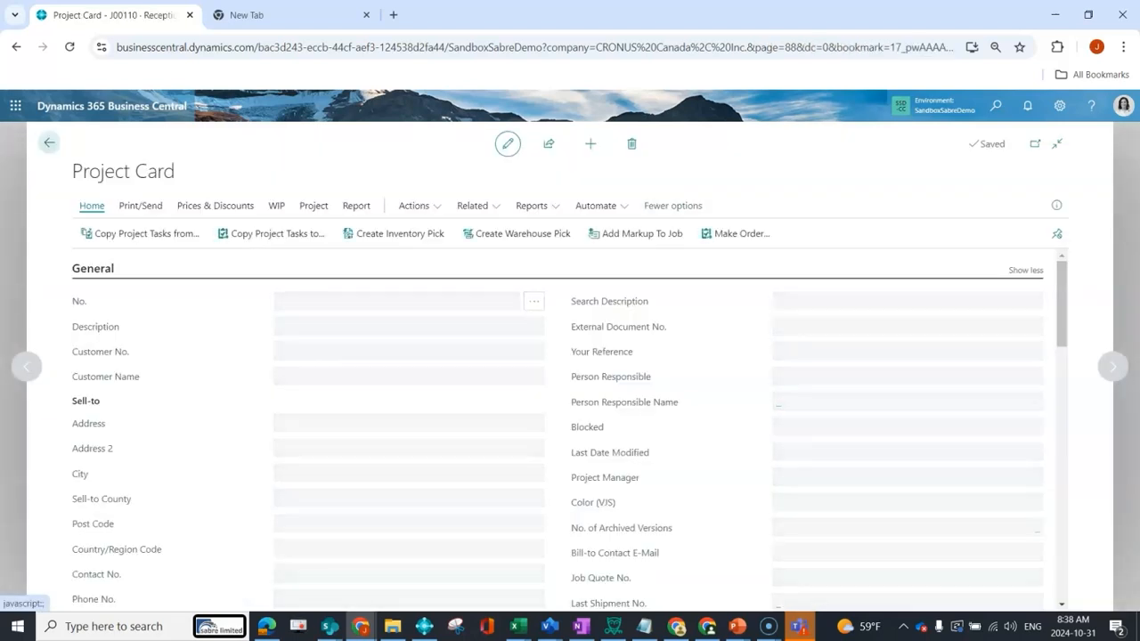
scroll(222, 463, down, 5)
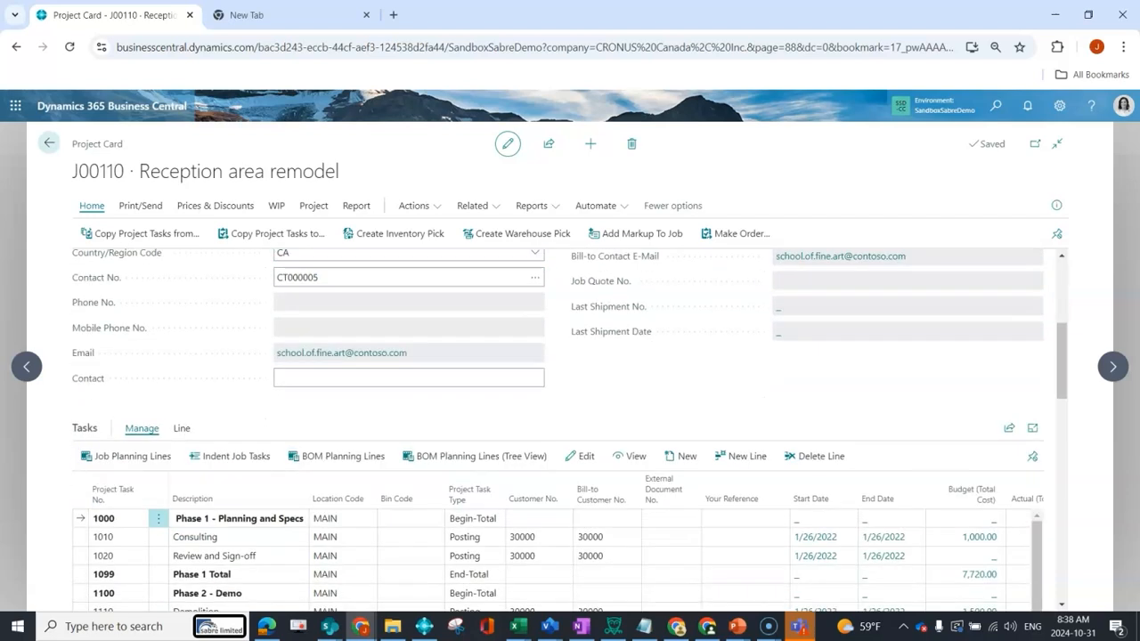
scroll(222, 472, down, 2)
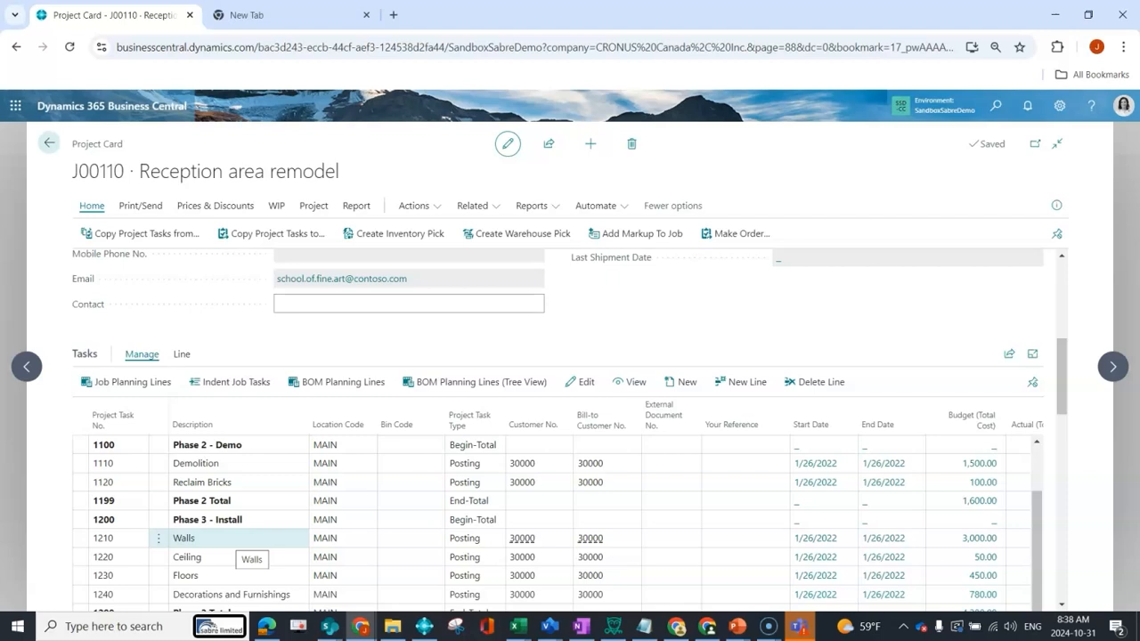
scroll(241, 539, down, 5)
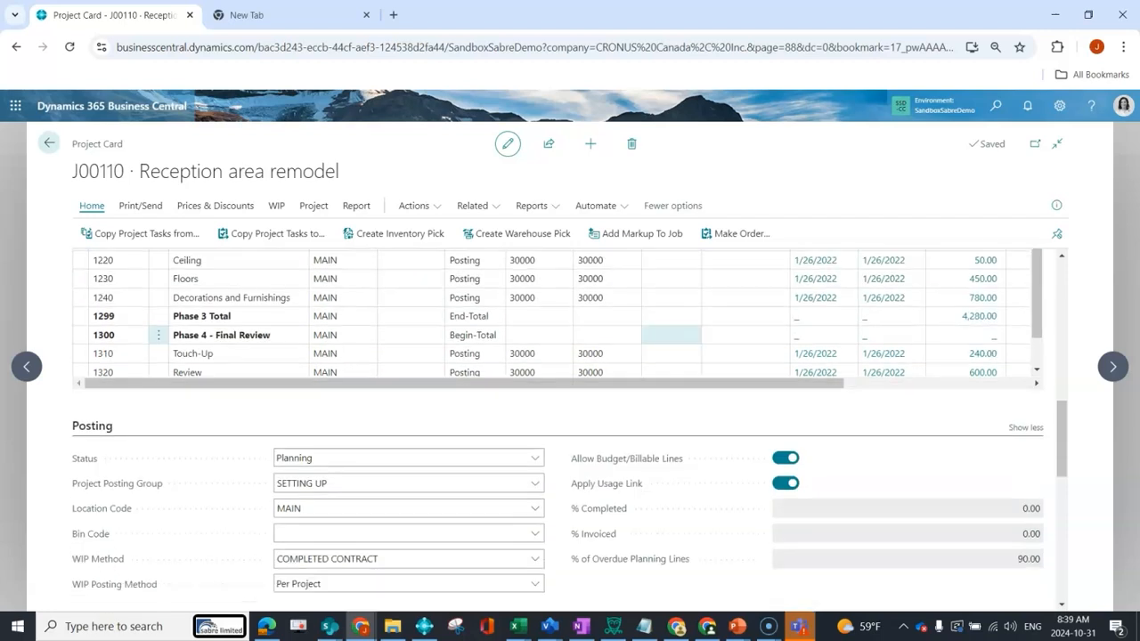
scroll(112, 412, down, 2)
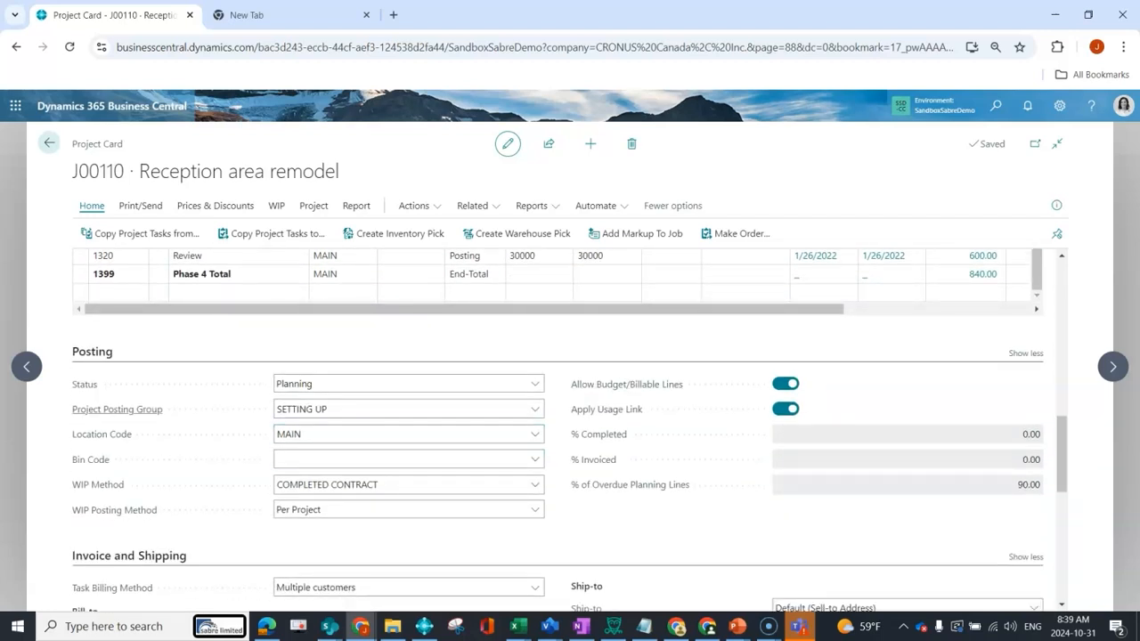
scroll(112, 507, down, 2)
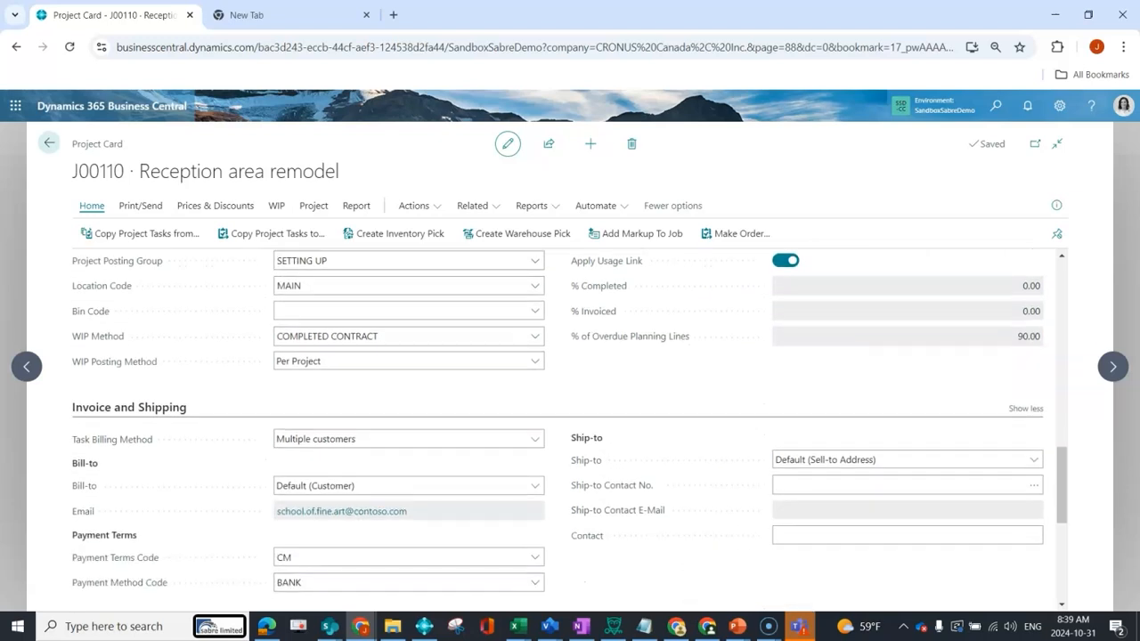
Clear the starting and ending dates in the project's Duration section, and return to the projects list.
scroll(569, 431, down, 4)
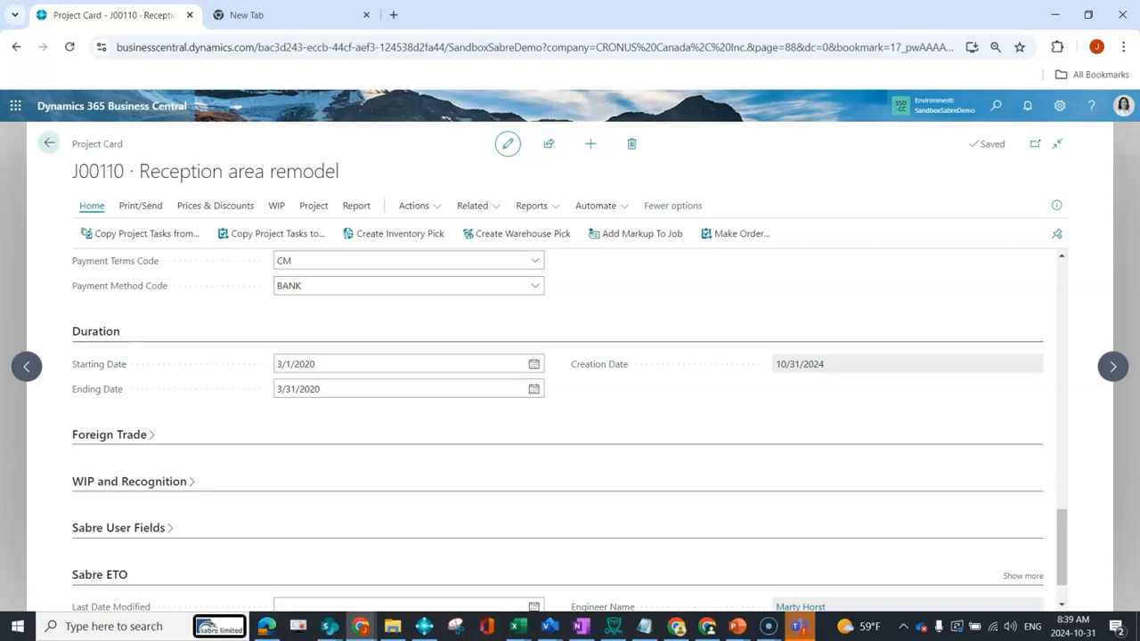
click(392, 364)
key(Delete)
key(Tab)
key(Delete)
key(Tab)
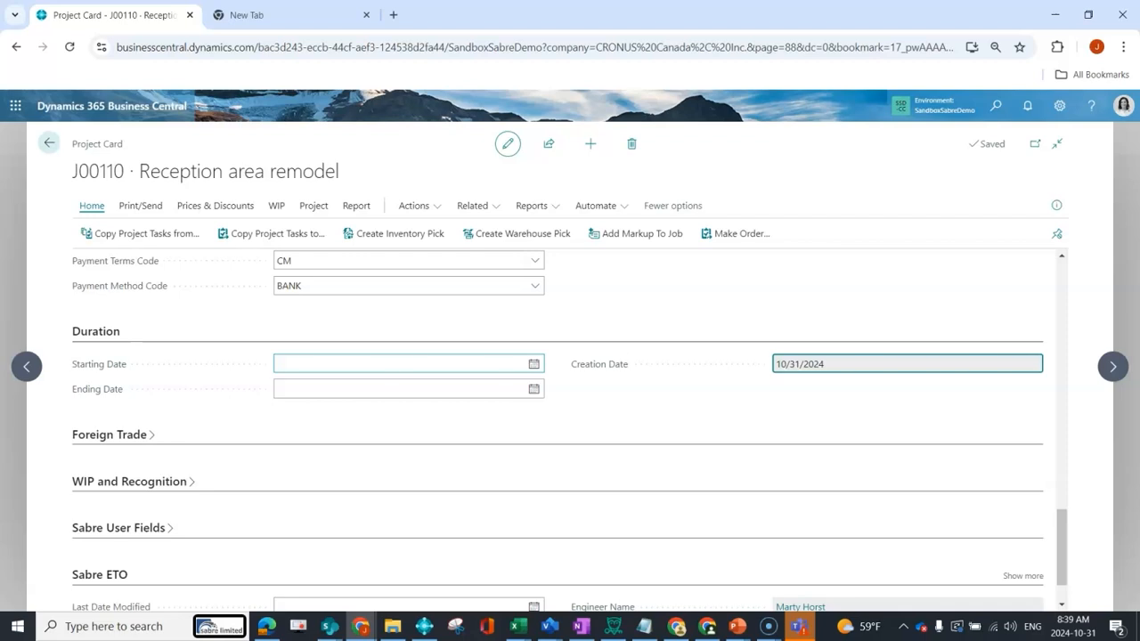
scroll(345, 356, up, 15)
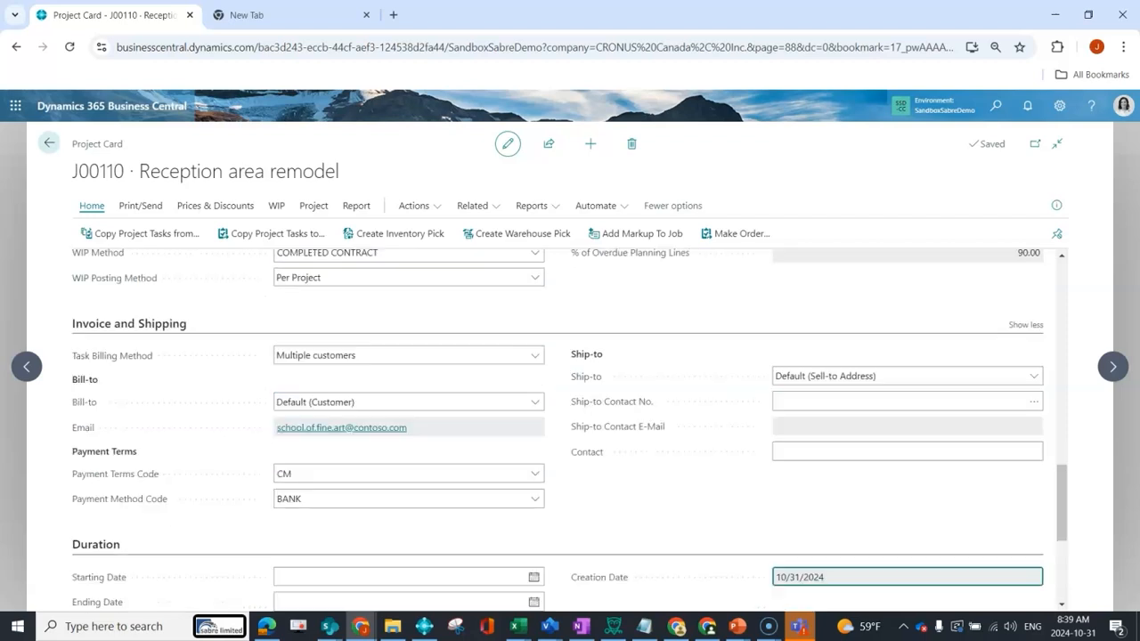
scroll(345, 356, up, 2)
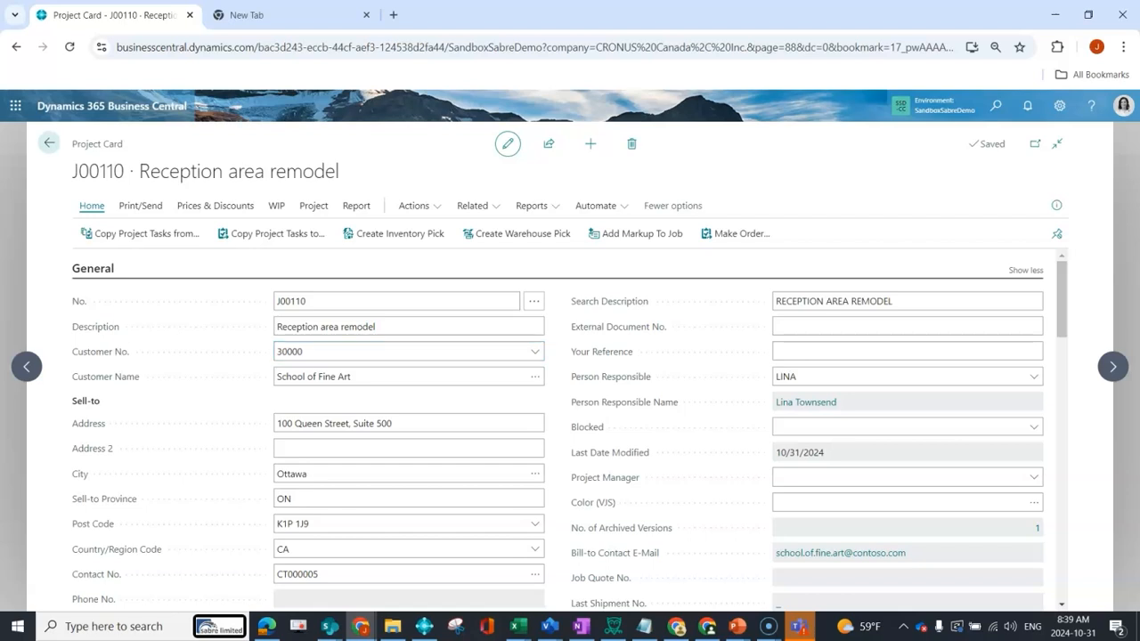
click(49, 143)
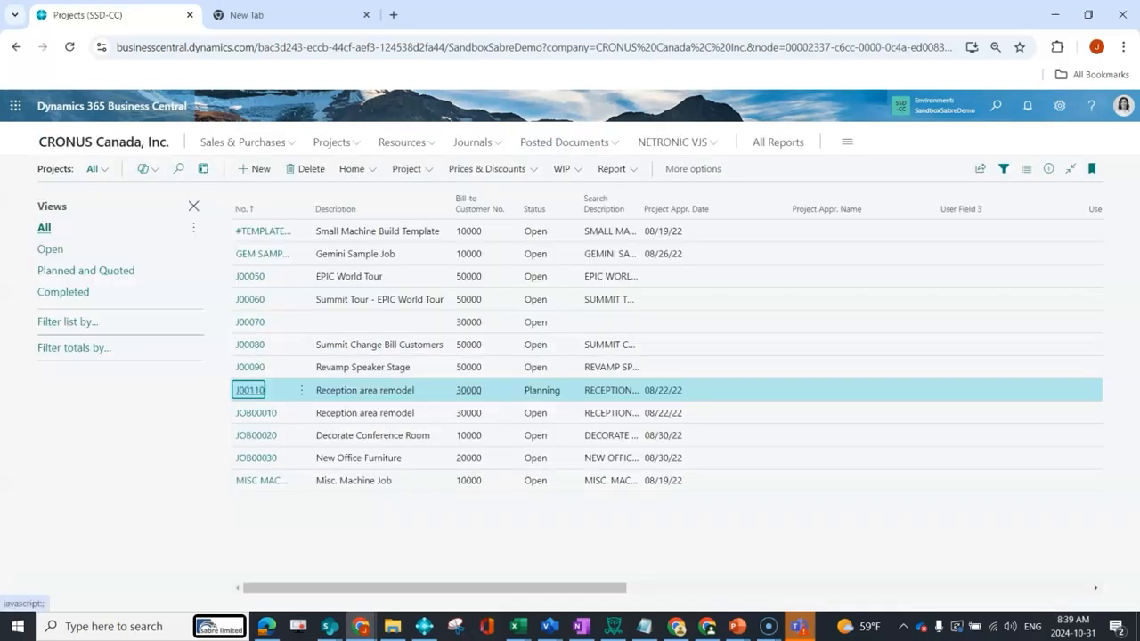